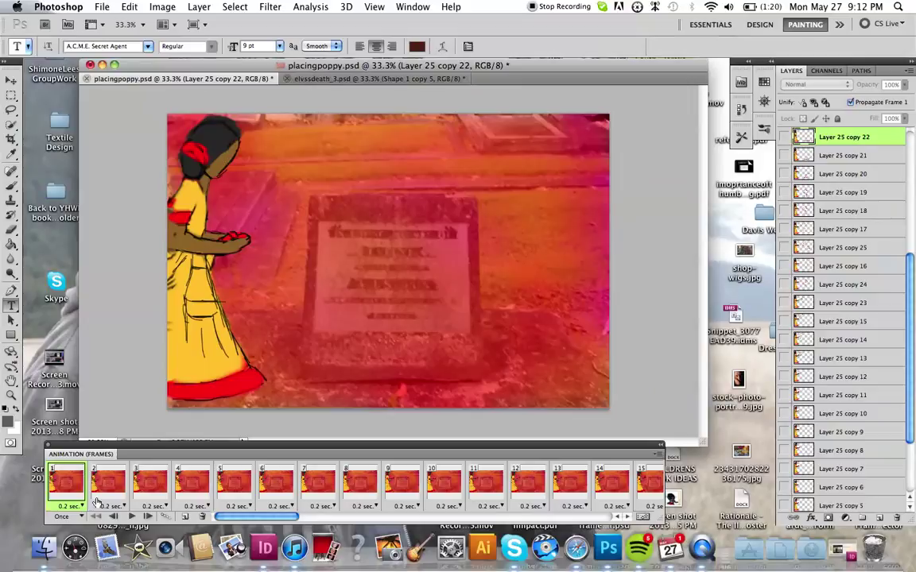
Step: Play the poppy-scattering animation by the grave through to frame 67
left_click(131, 516)
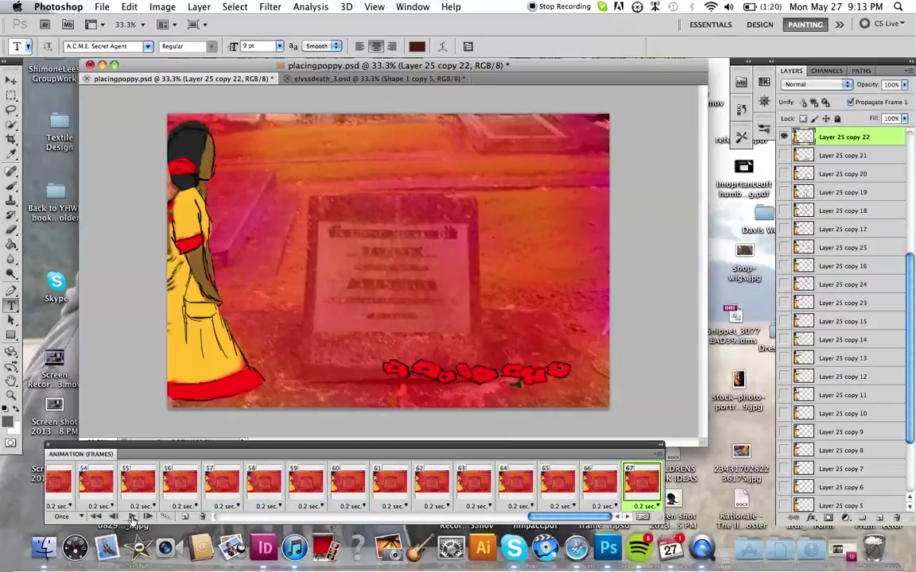
Step: Switch to elvssdeath_3.psd and replay the pinwheel-to-pink fade from frame 1
left_click(329, 78)
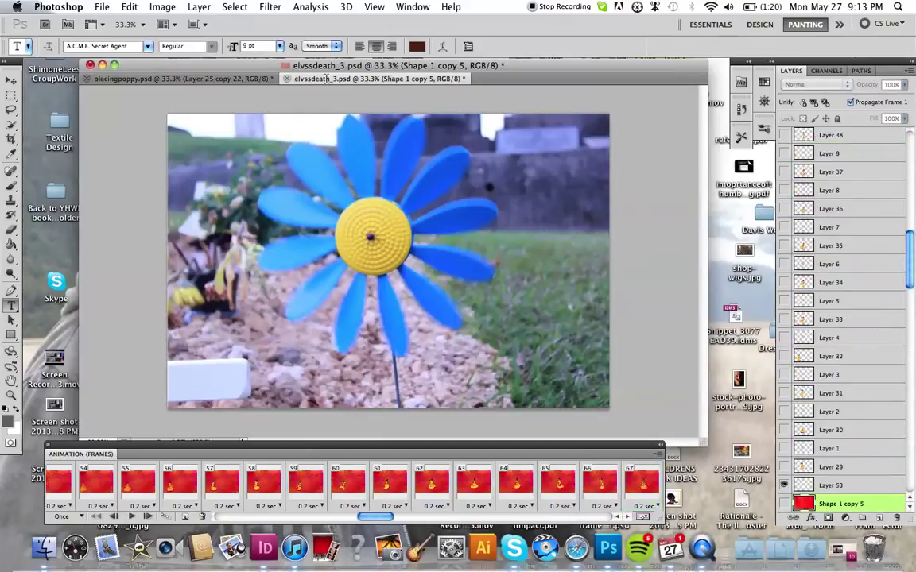
left_click_drag(370, 518, 203, 519)
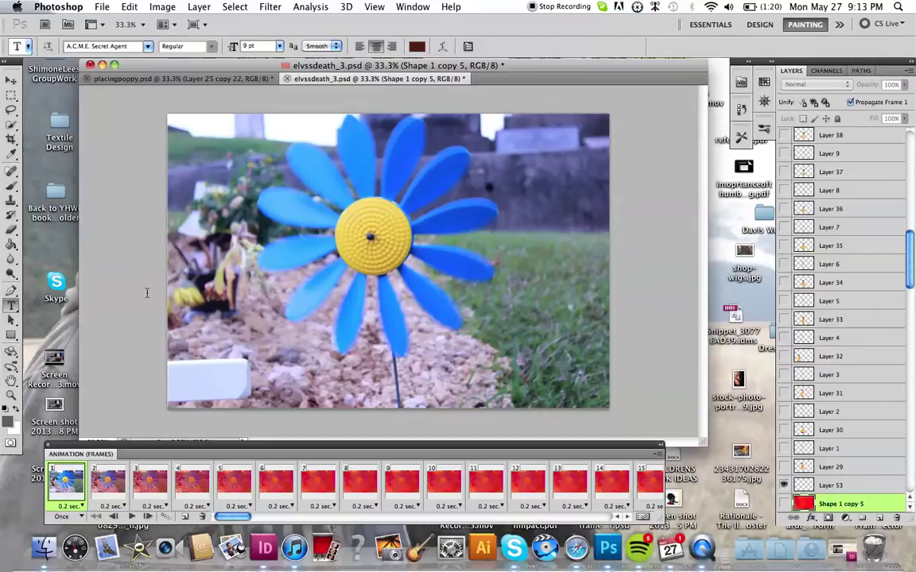
key("space")
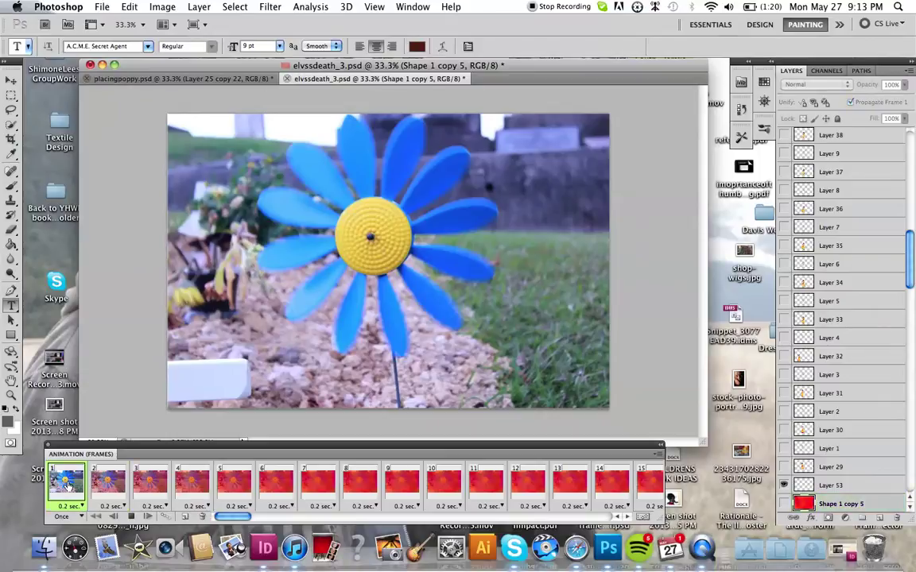
left_click(67, 481)
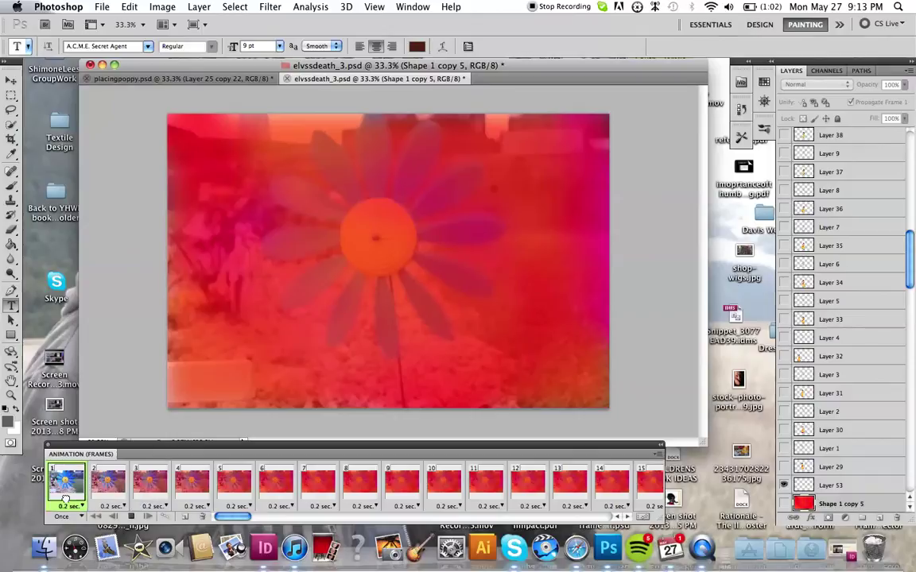
left_click(66, 485)
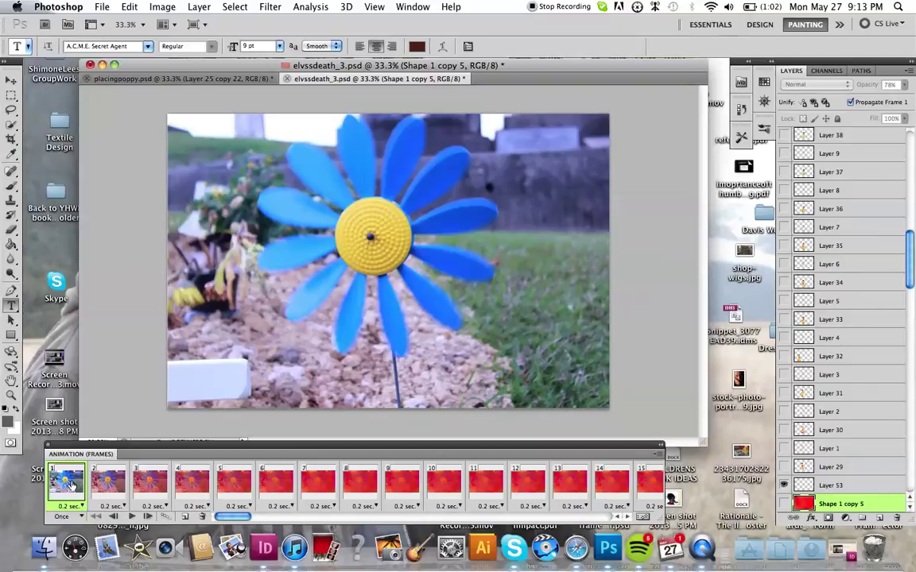
key("space")
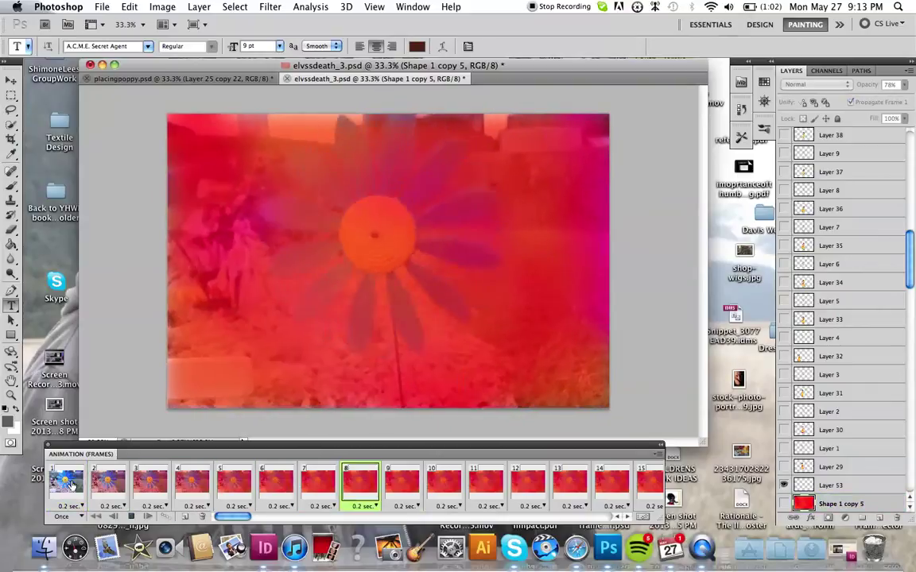